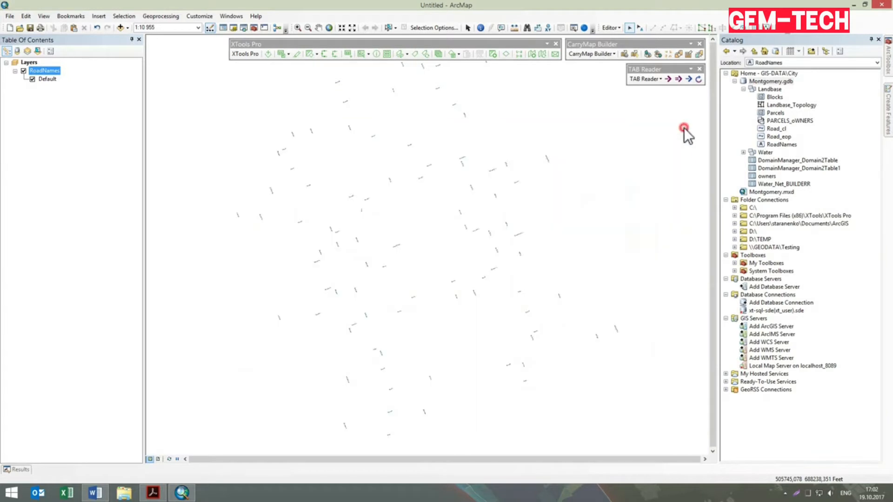
Step: Stop the edit session and open the database properties of Montgomery.gdb
{"action": "left_click", "coordinate": [611, 25]}
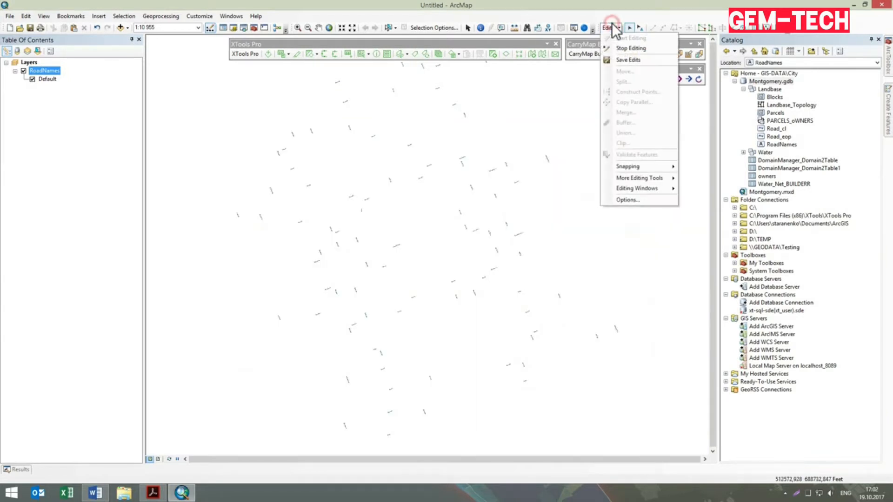
{"action": "left_click", "coordinate": [614, 49]}
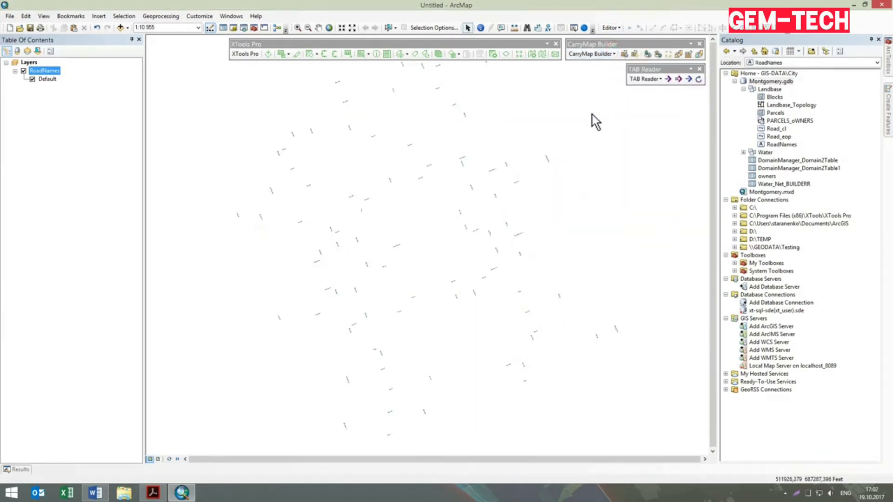
{"action": "double_click", "coordinate": [765, 82]}
{"action": "right_click", "coordinate": [766, 82]}
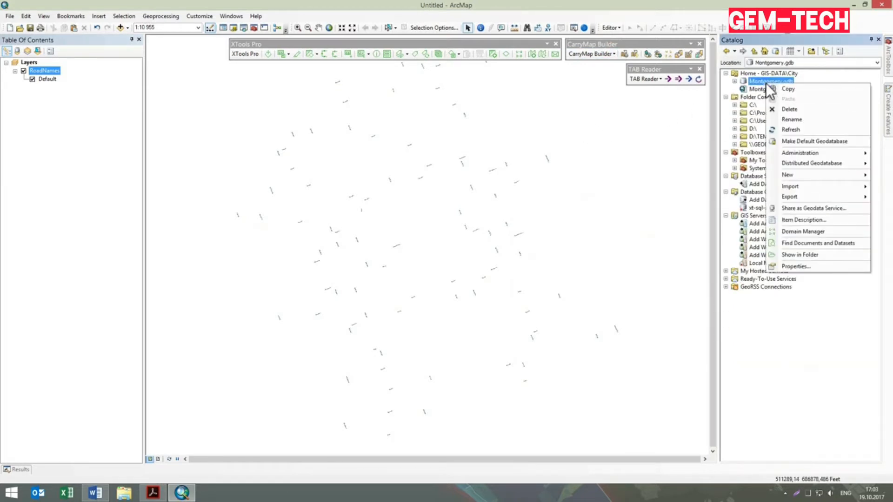
{"action": "left_click", "coordinate": [802, 264]}
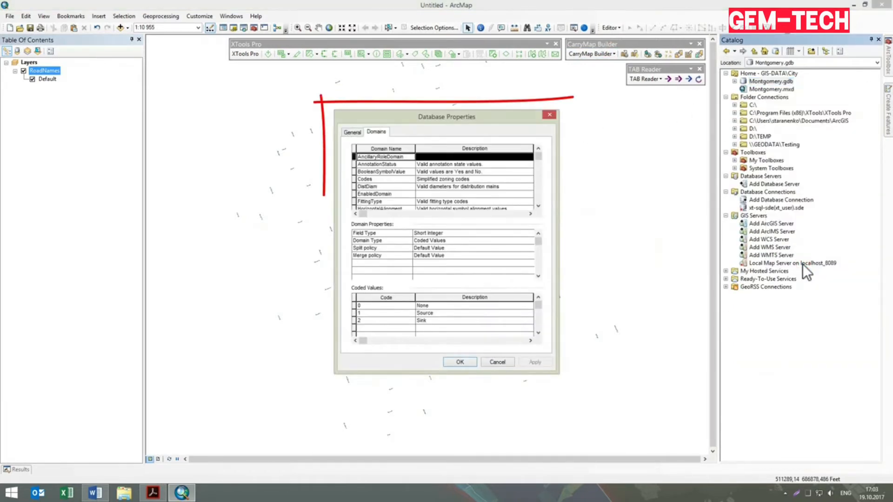
Step: Add a domain named ListValues with the description "List values" and set its domain type to Coded Values
{"action": "left_click", "coordinate": [538, 205]}
{"action": "left_click", "coordinate": [538, 205]}
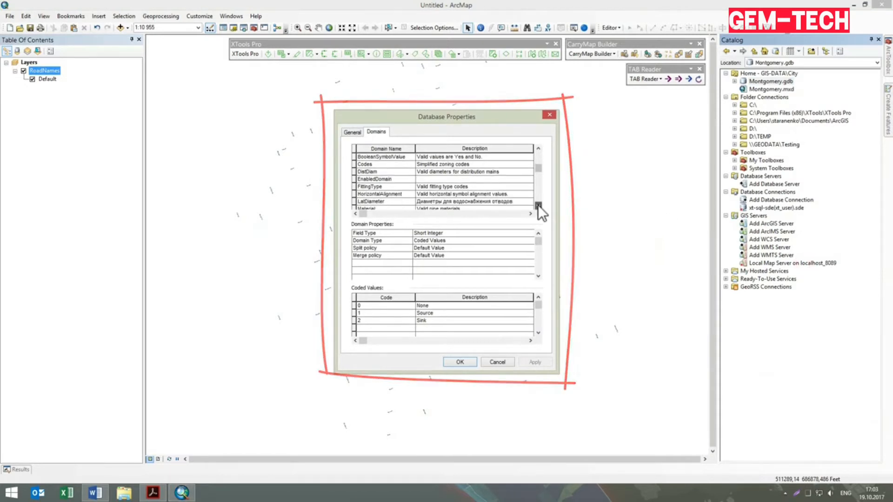
{"action": "left_click", "coordinate": [538, 205]}
{"action": "left_click", "coordinate": [538, 205]}
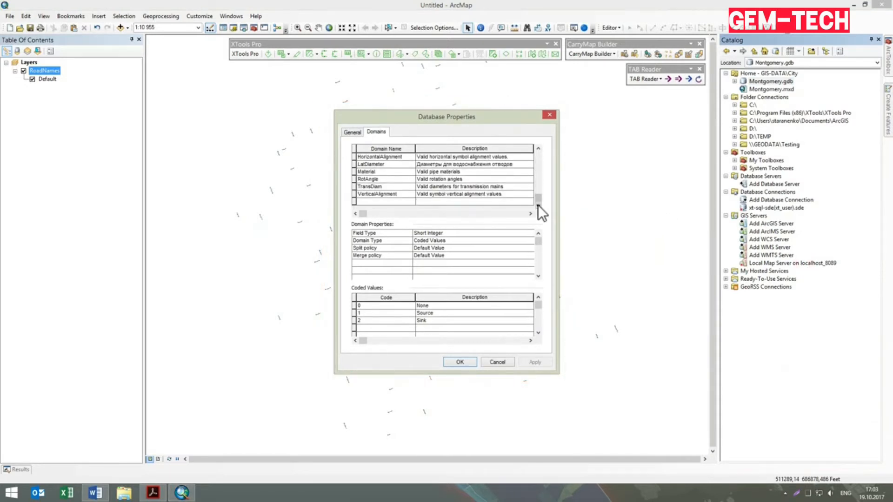
{"action": "left_click", "coordinate": [396, 202]}
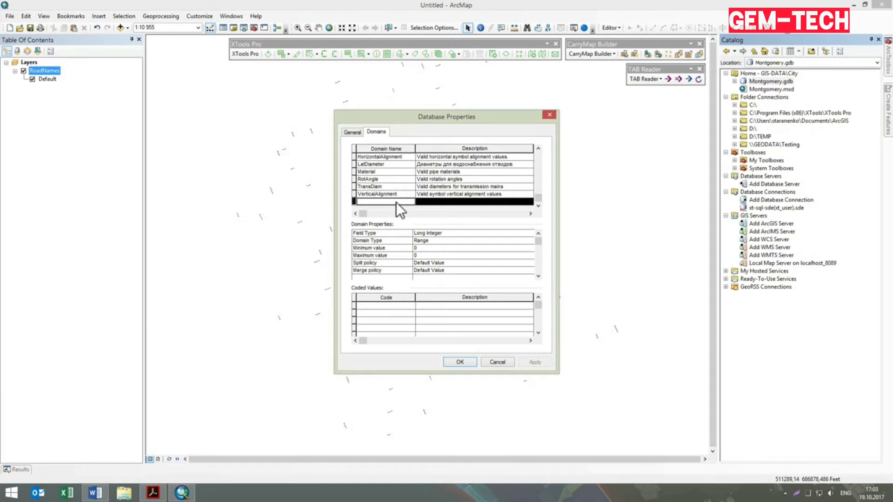
{"action": "type", "text": "ListValues"}
{"action": "left_click", "coordinate": [425, 203]}
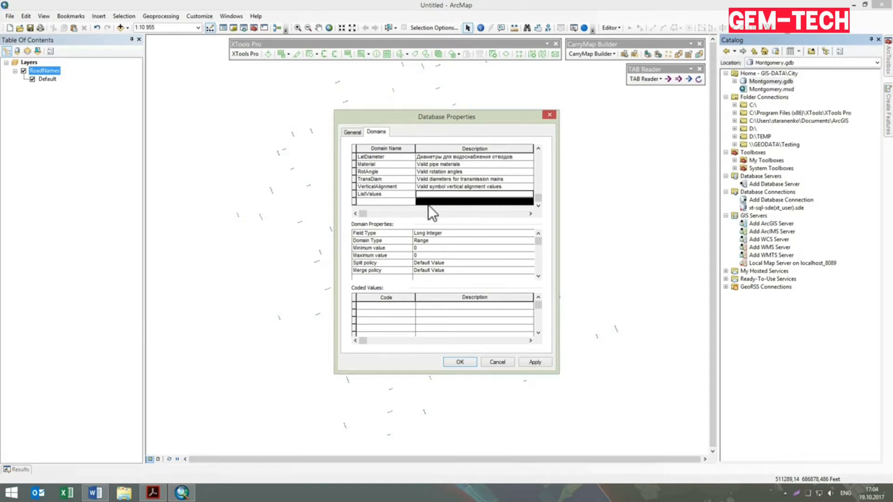
{"action": "type", "text": "List values"}
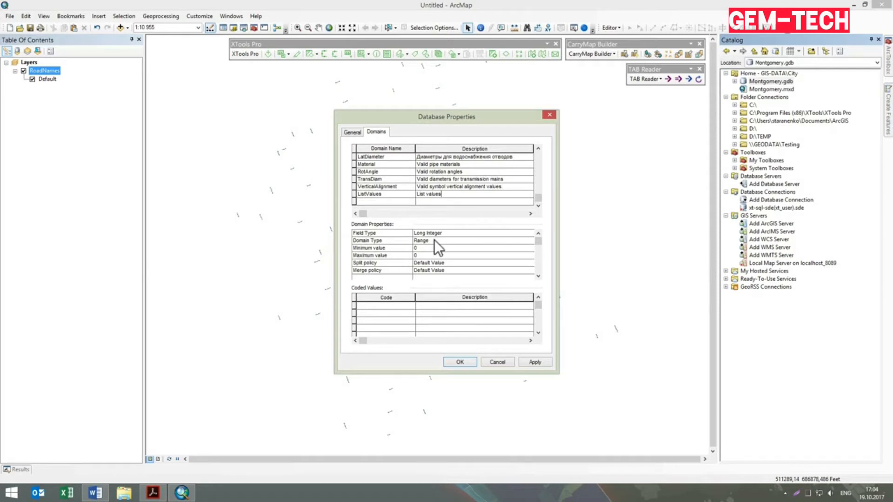
{"action": "left_click", "coordinate": [434, 240]}
{"action": "left_click", "coordinate": [430, 255]}
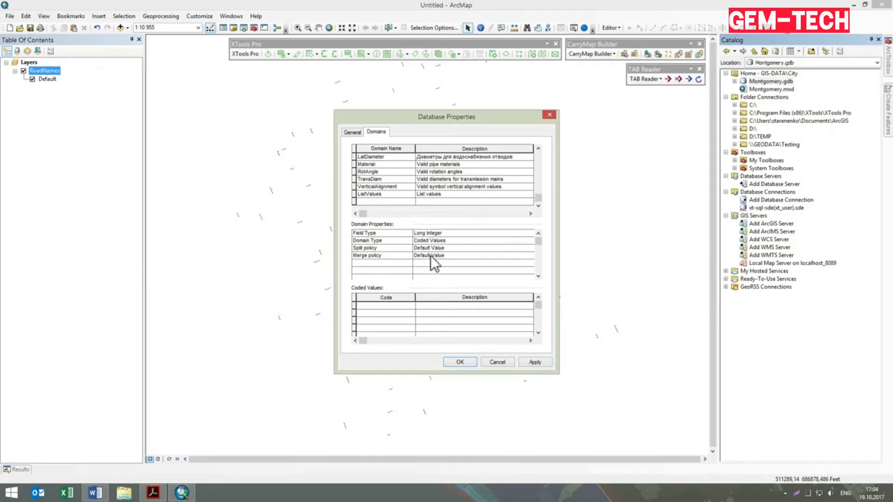
Step: Give the ListValues domain the coded values 0 Null, 1 First and 2 Second, and save the database properties
{"action": "left_click", "coordinate": [392, 306]}
{"action": "type", "text": "0"}
{"action": "left_click", "coordinate": [423, 305]}
{"action": "type", "text": "Null"}
{"action": "left_click", "coordinate": [375, 312]}
{"action": "type", "text": "1"}
{"action": "left_click", "coordinate": [426, 314]}
{"action": "type", "text": "First"}
{"action": "left_click", "coordinate": [401, 320]}
{"action": "type", "text": "2"}
{"action": "left_click", "coordinate": [433, 321]}
{"action": "type", "text": "Second"}
{"action": "left_click", "coordinate": [461, 361]}
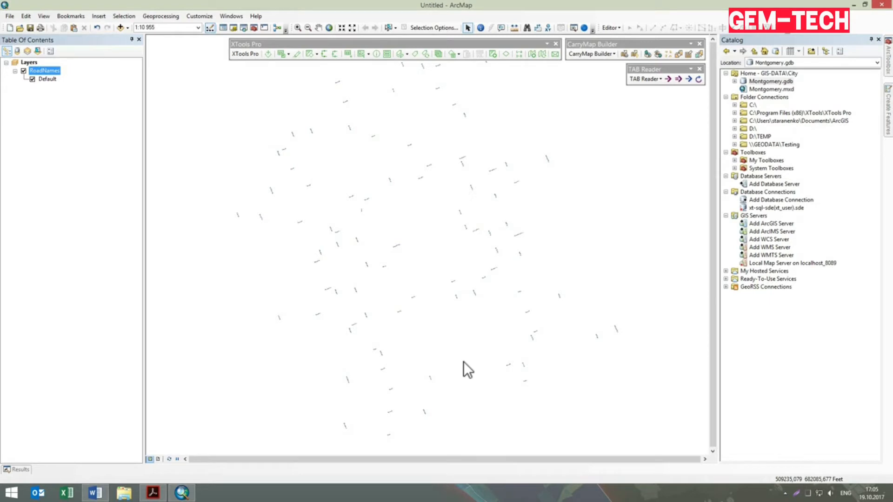
Step: Open Montgomery.gdb from GIS-DATA\City on drive D in the XTools Pro Domain Manager, and close it again
{"action": "left_click", "coordinate": [517, 57]}
{"action": "left_click", "coordinate": [319, 132]}
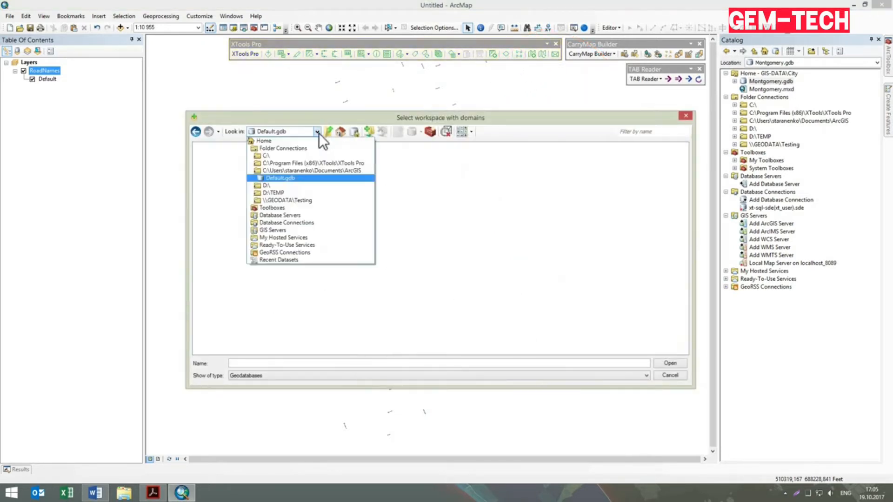
{"action": "left_click", "coordinate": [280, 184]}
{"action": "left_click", "coordinate": [204, 258]}
{"action": "double_click", "coordinate": [204, 258]}
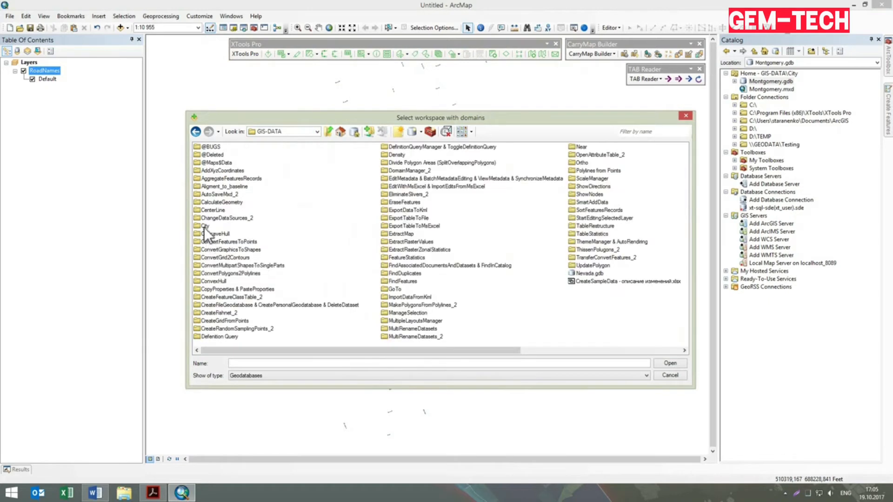
{"action": "double_click", "coordinate": [203, 227]}
{"action": "left_click", "coordinate": [207, 147]}
{"action": "left_click", "coordinate": [668, 362]}
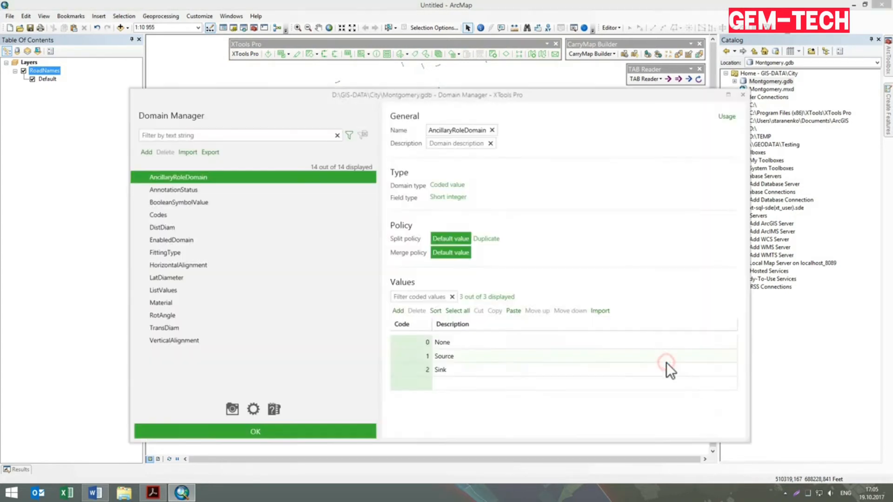
{"action": "left_click", "coordinate": [743, 94]}
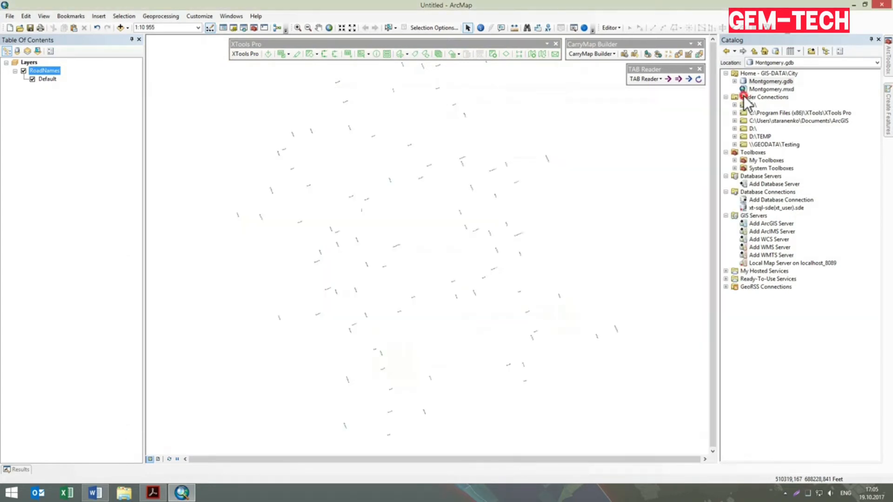
Step: Open the Domain Manager directly from Montgomery.gdb in the Catalog, view the ListValues domain's settings and close it
{"action": "right_click", "coordinate": [760, 83]}
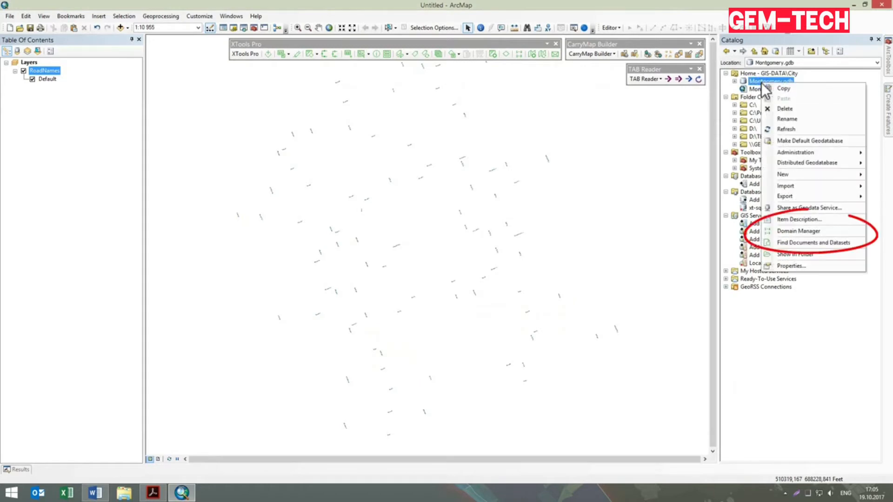
{"action": "left_click", "coordinate": [789, 232]}
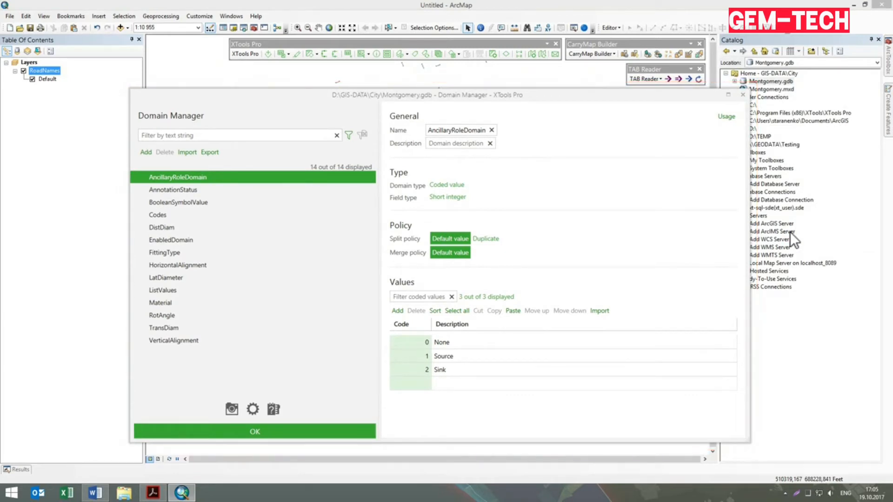
{"action": "left_click", "coordinate": [188, 301]}
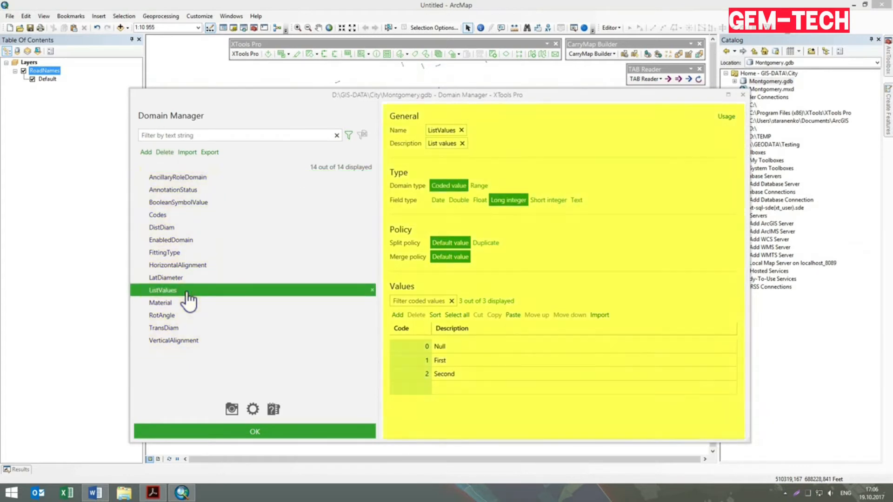
{"action": "left_click", "coordinate": [742, 95]}
Step: Replace the RoadNames layer in the map with the Landbase and Water feature datasets from Montgomery.gdb
{"action": "right_click", "coordinate": [45, 71]}
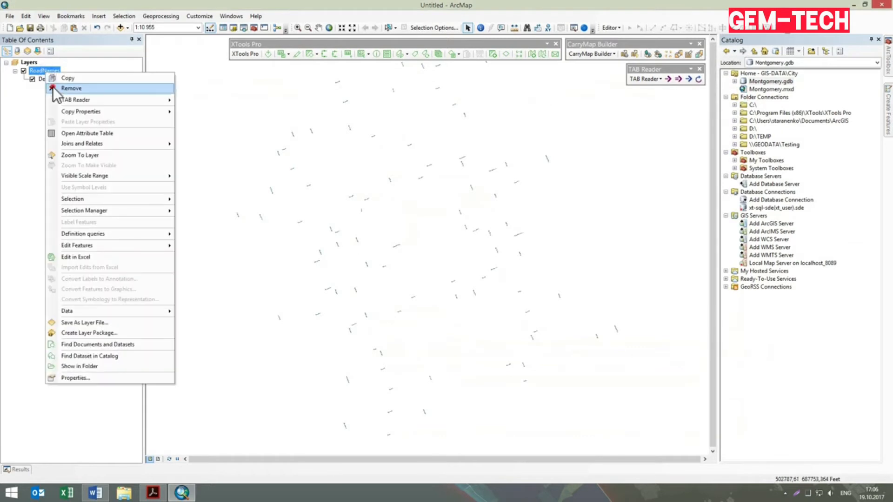
{"action": "left_click", "coordinate": [52, 87]}
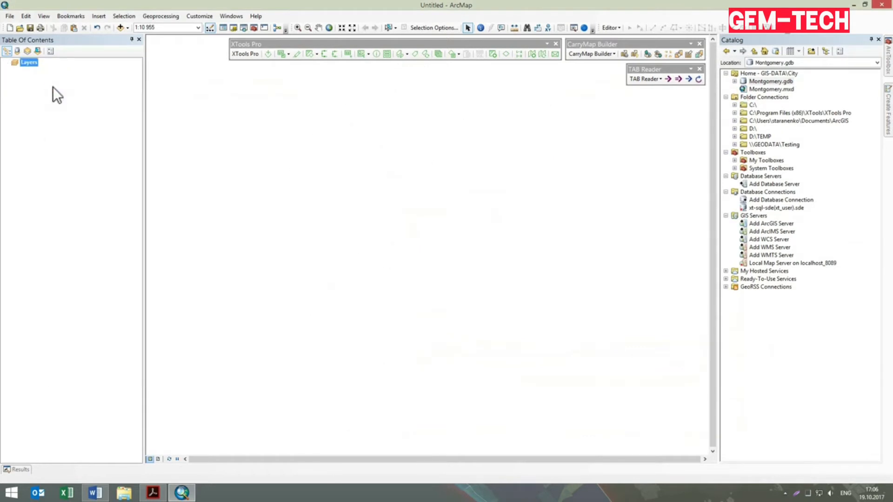
{"action": "left_click", "coordinate": [735, 81]}
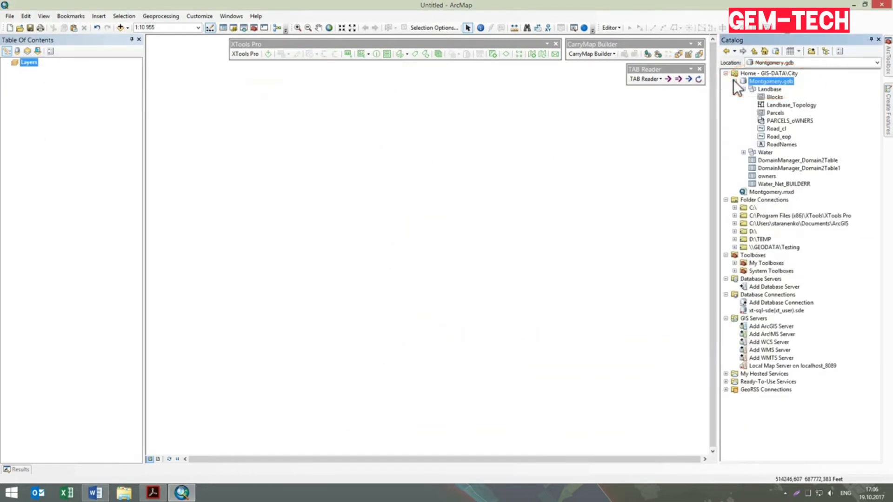
{"action": "left_click_drag", "start_coordinate": [752, 89], "coordinate": [629, 126]}
{"action": "left_click", "coordinate": [743, 152]}
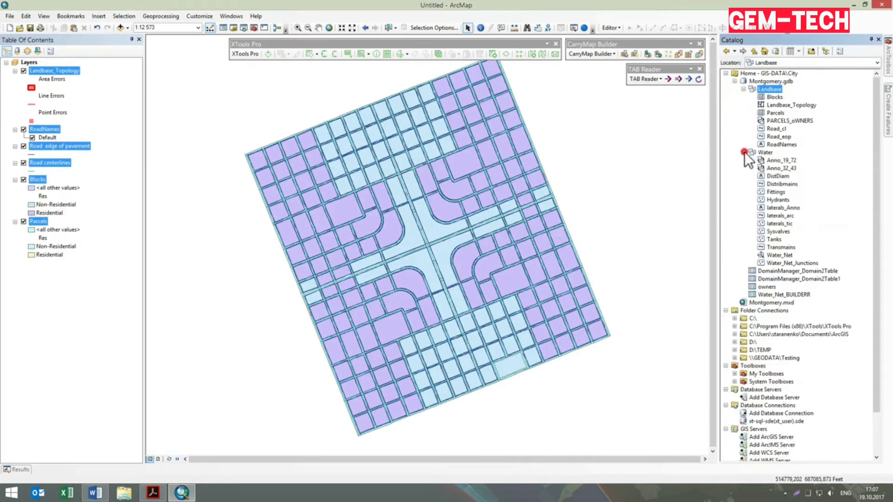
{"action": "left_click_drag", "start_coordinate": [756, 152], "coordinate": [615, 166]}
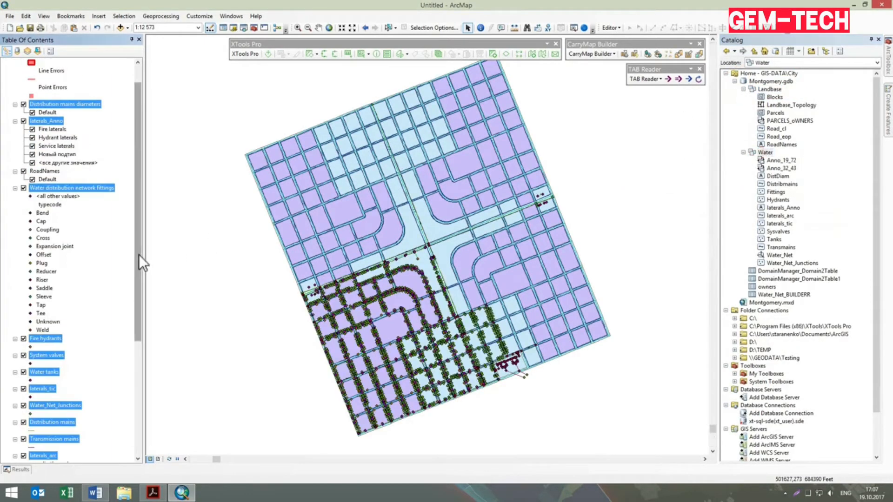
Step: Move the Blocks layer below Parcels in the layer order
{"action": "left_click_drag", "start_coordinate": [138, 255], "coordinate": [149, 373]}
{"action": "left_click_drag", "start_coordinate": [39, 372], "coordinate": [21, 458]}
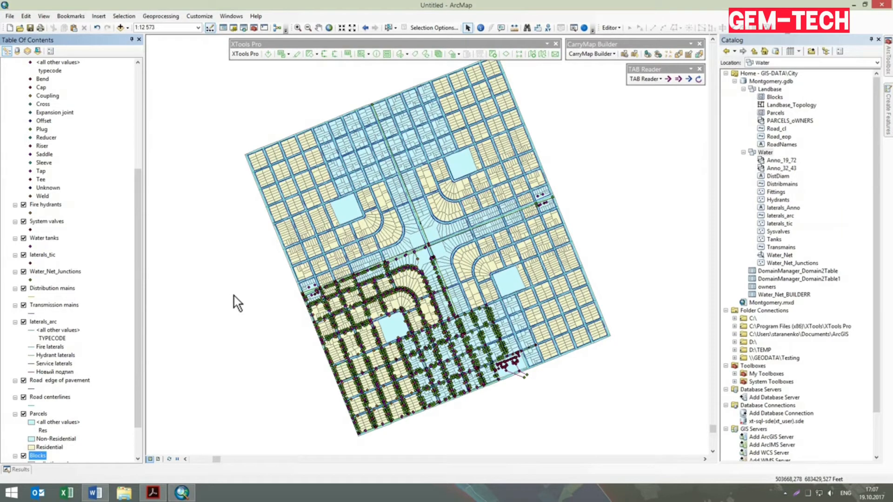
Step: Open Montgomery.gdb in the XTools Pro Domain Manager and view the Codes and DistDiam domains
{"action": "left_click", "coordinate": [518, 55]}
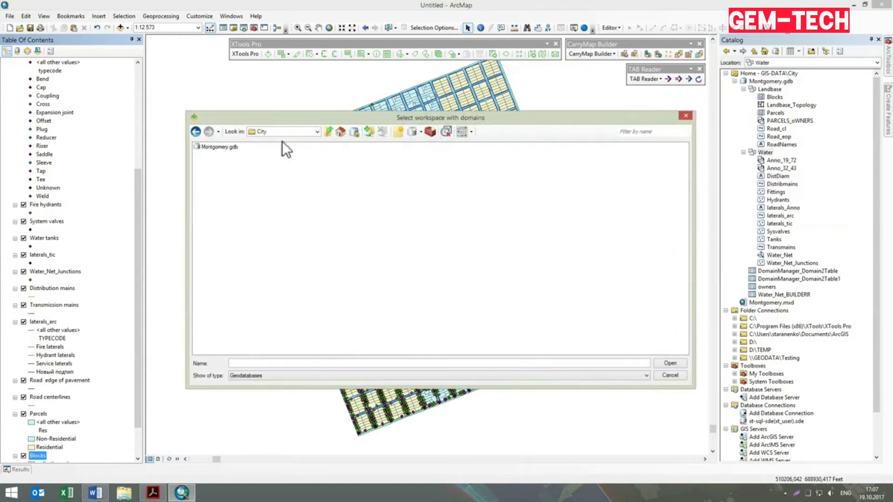
{"action": "left_click", "coordinate": [220, 149]}
{"action": "left_click", "coordinate": [663, 361]}
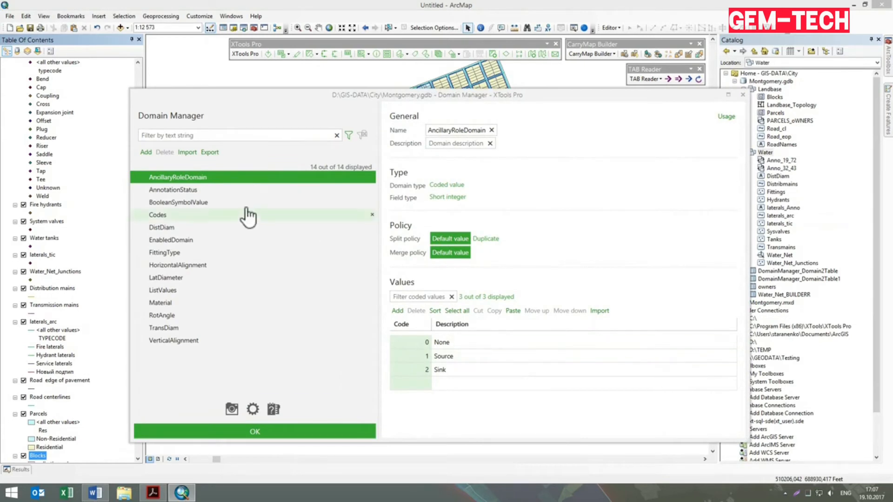
{"action": "left_click", "coordinate": [180, 215]}
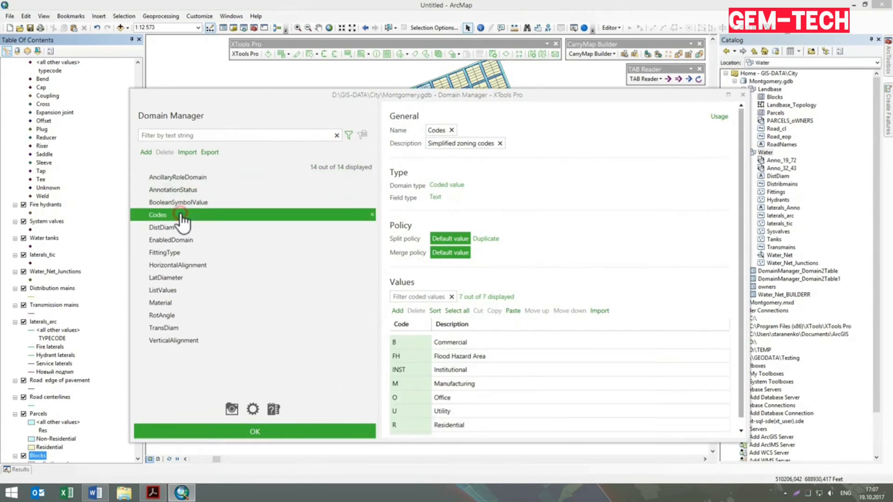
{"action": "left_click", "coordinate": [175, 227]}
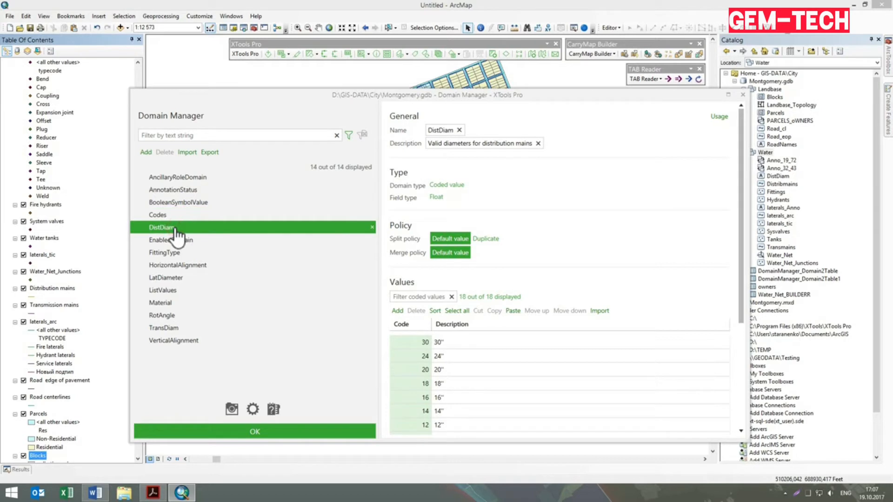
Step: Filter the domain list by the text "domain", and clear the text filter
{"action": "left_click", "coordinate": [200, 136]}
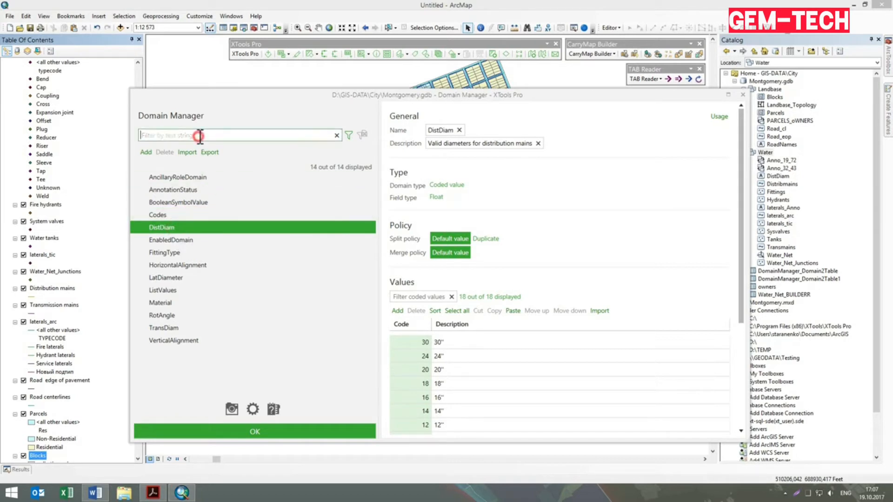
{"action": "type", "text": "domain"}
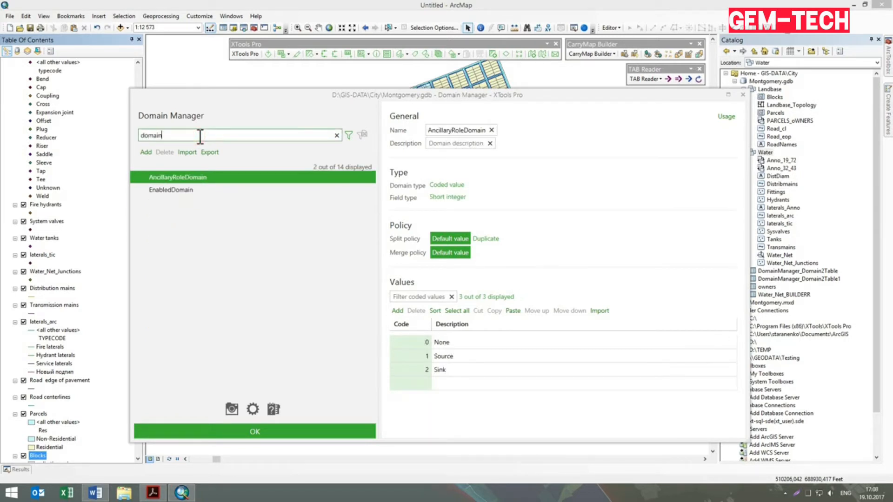
{"action": "left_click", "coordinate": [336, 135]}
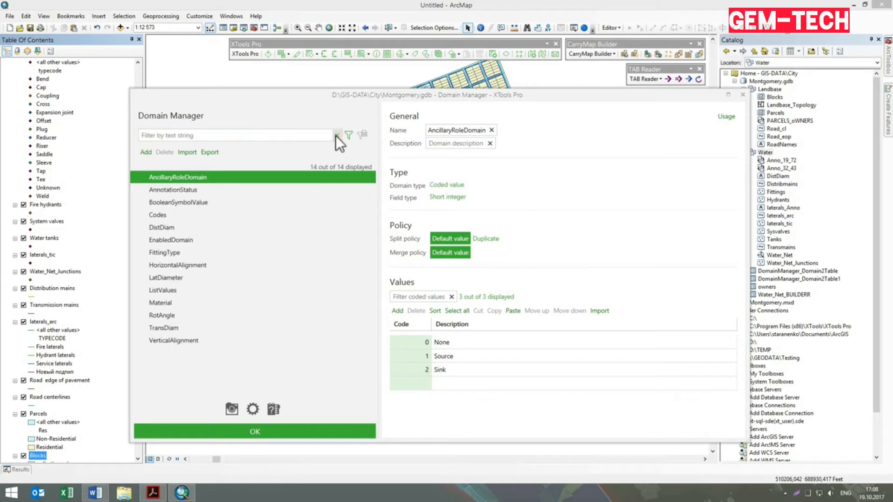
Step: Filter the domain list with the condition Type Is equal to Range
{"action": "left_click", "coordinate": [349, 135]}
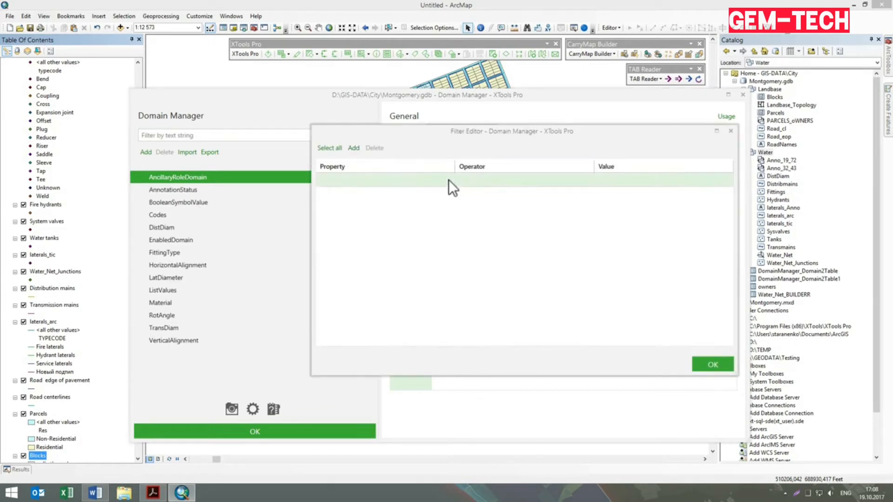
{"action": "left_click", "coordinate": [448, 179]}
{"action": "left_click", "coordinate": [410, 266]}
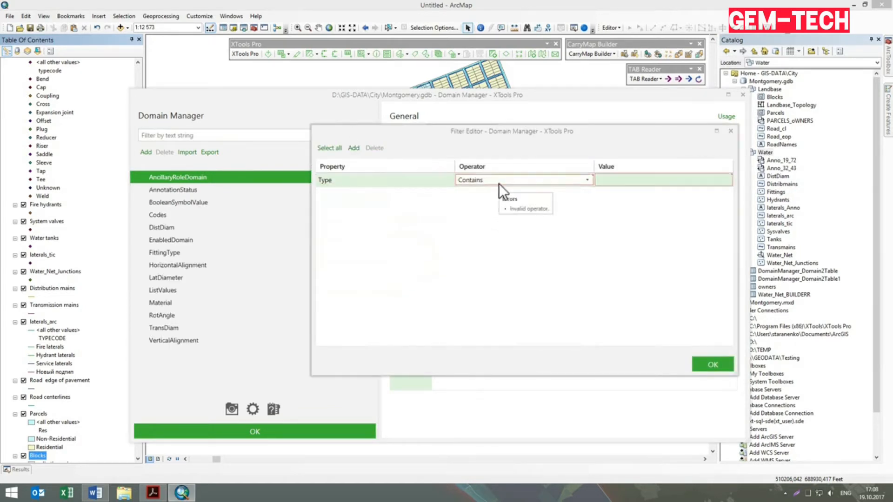
{"action": "left_click", "coordinate": [499, 183]}
{"action": "left_click", "coordinate": [499, 254]}
{"action": "left_click", "coordinate": [659, 182]}
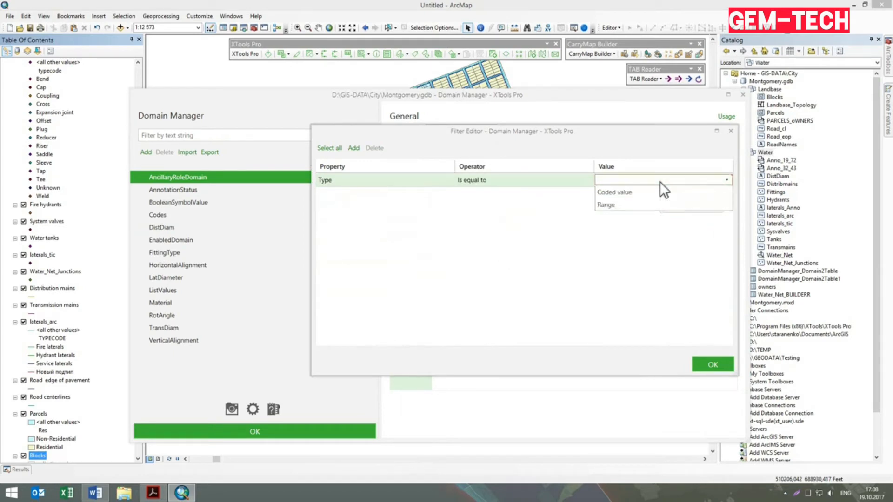
{"action": "left_click", "coordinate": [654, 206]}
{"action": "left_click", "coordinate": [710, 364]}
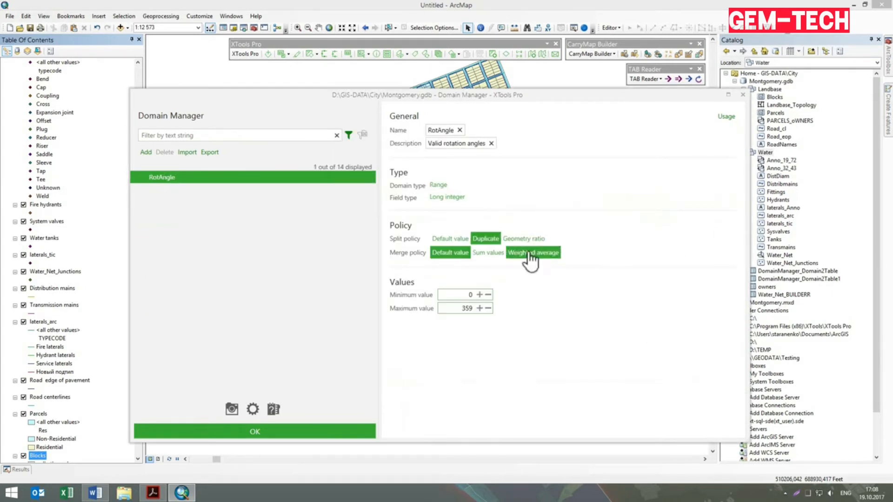
Step: Remove the Type condition from the domain filter so that all domains are listed
{"action": "left_click", "coordinate": [348, 135]}
{"action": "left_click", "coordinate": [343, 179]}
{"action": "left_click", "coordinate": [375, 148]}
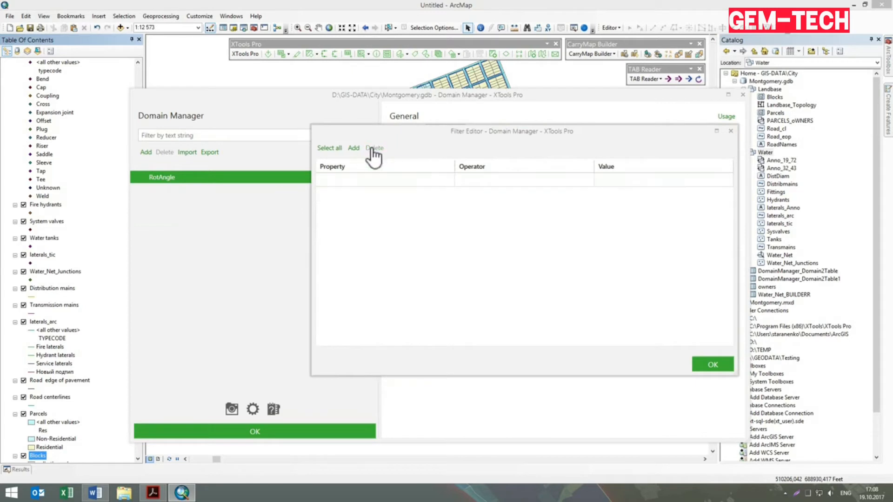
{"action": "left_click", "coordinate": [713, 368]}
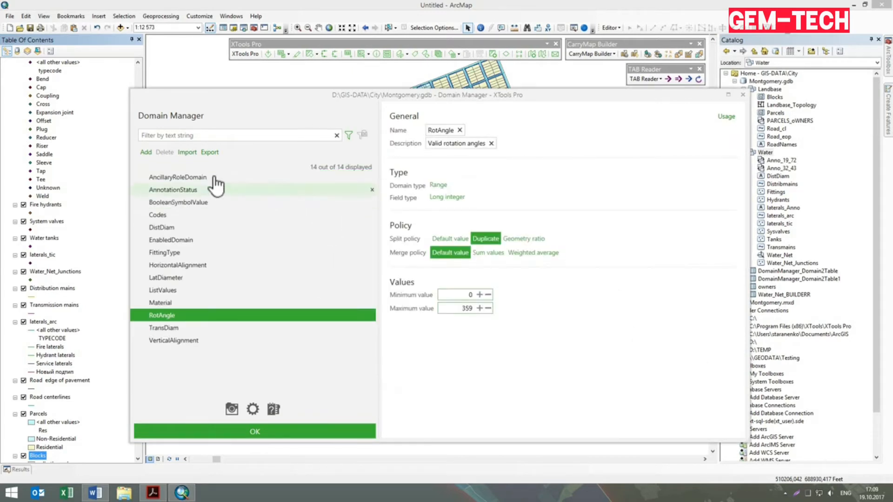
Step: Add a coded-value domain named ZoningCodes with the description "Simplified zoning codes" and the Text field type
{"action": "left_click", "coordinate": [146, 152]}
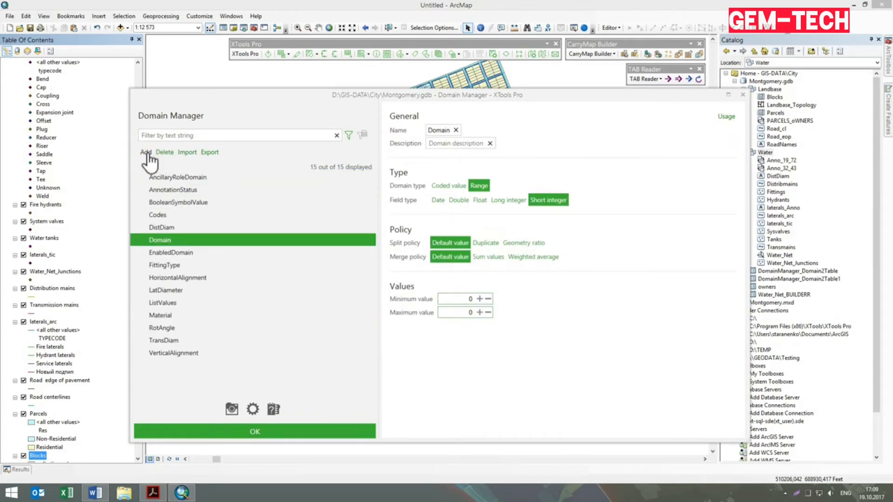
{"action": "type", "text": "ZoningCodes"}
{"action": "left_click", "coordinate": [435, 143]}
{"action": "type", "text": "Simplified zoning codes"}
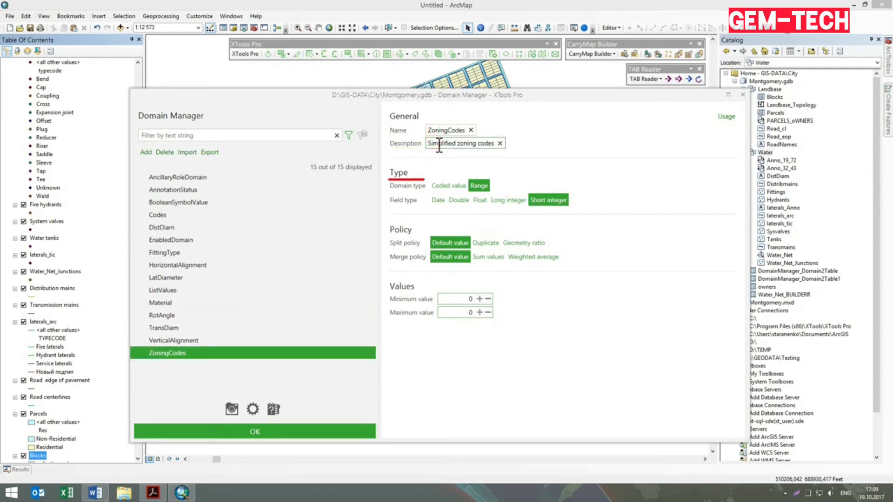
{"action": "left_click", "coordinate": [444, 186]}
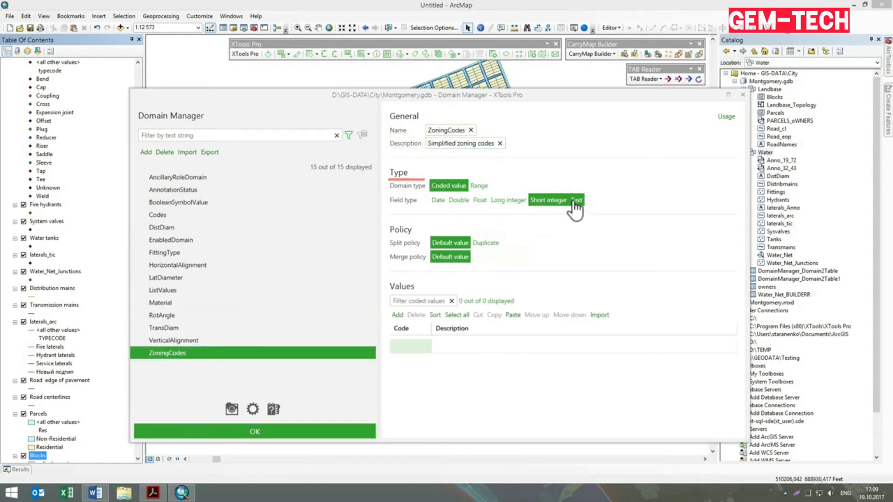
{"action": "left_click", "coordinate": [577, 200]}
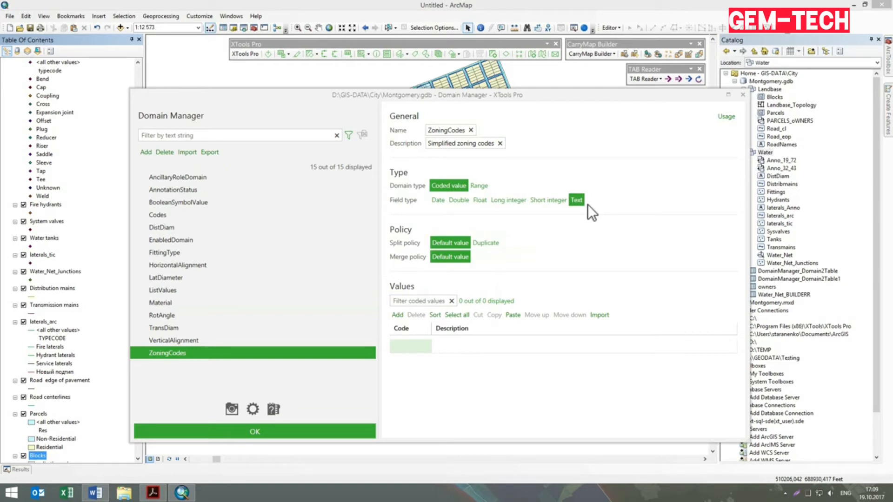
Step: Import the ZoningCodes values from the favorite table in Default.gdb, using its Code and Description fields and the Replace update option
{"action": "left_click", "coordinate": [600, 316]}
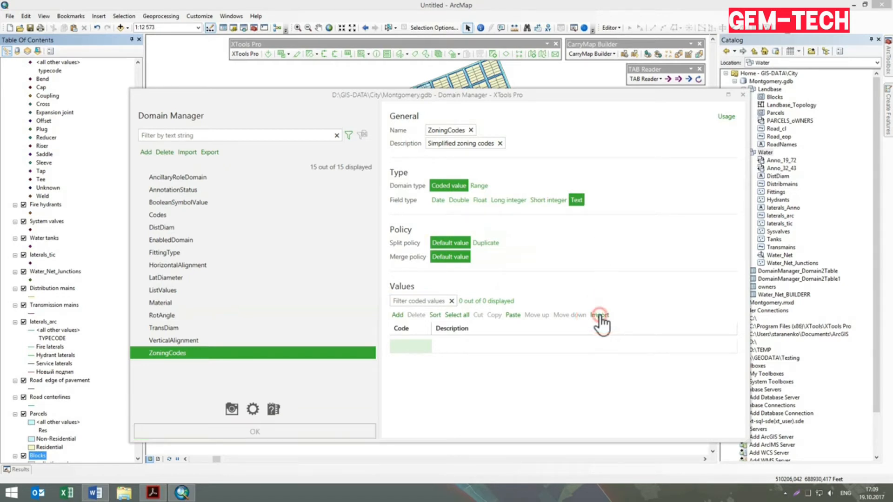
{"action": "left_click", "coordinate": [570, 140]}
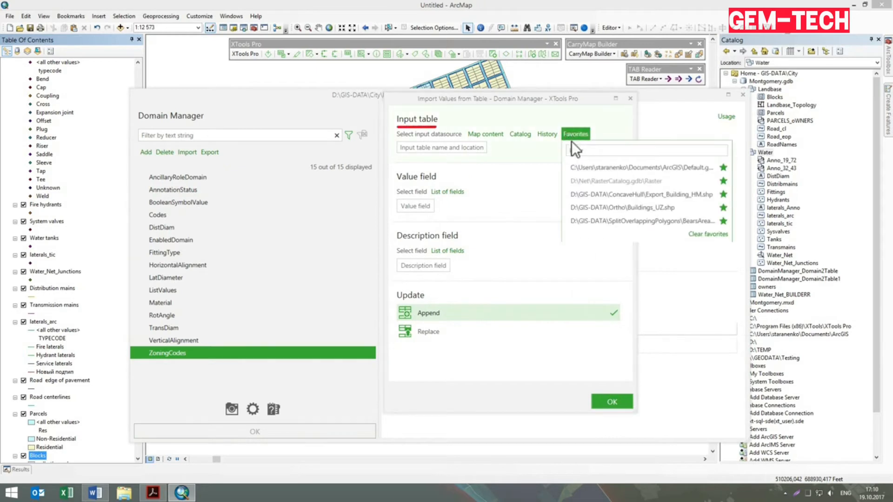
{"action": "left_click", "coordinate": [585, 169]}
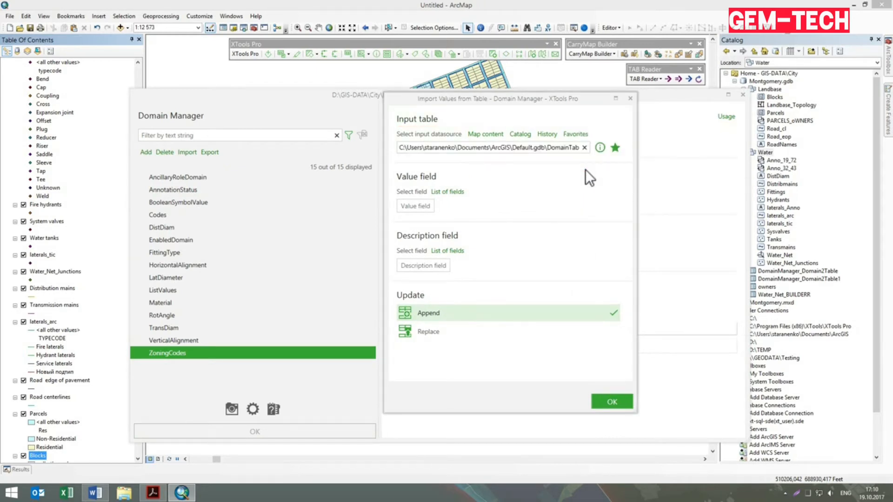
{"action": "left_click", "coordinate": [448, 192]}
{"action": "left_click", "coordinate": [444, 254]}
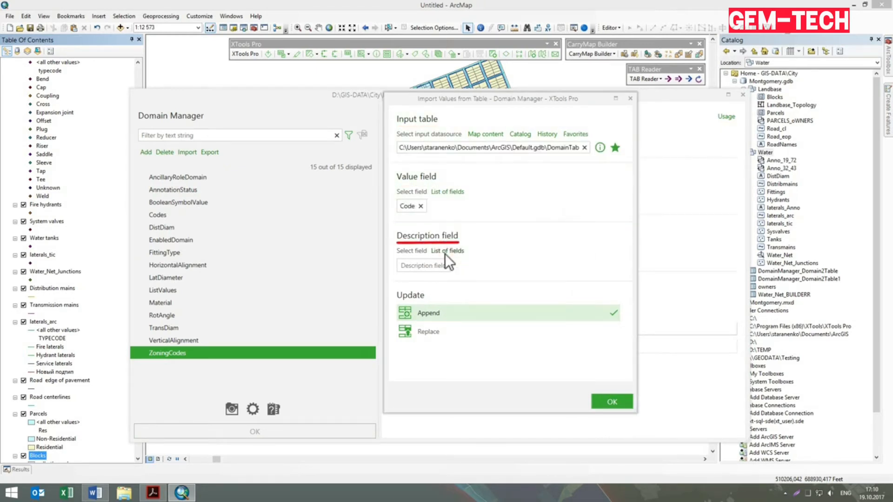
{"action": "left_click", "coordinate": [445, 253]}
{"action": "left_click", "coordinate": [453, 328]}
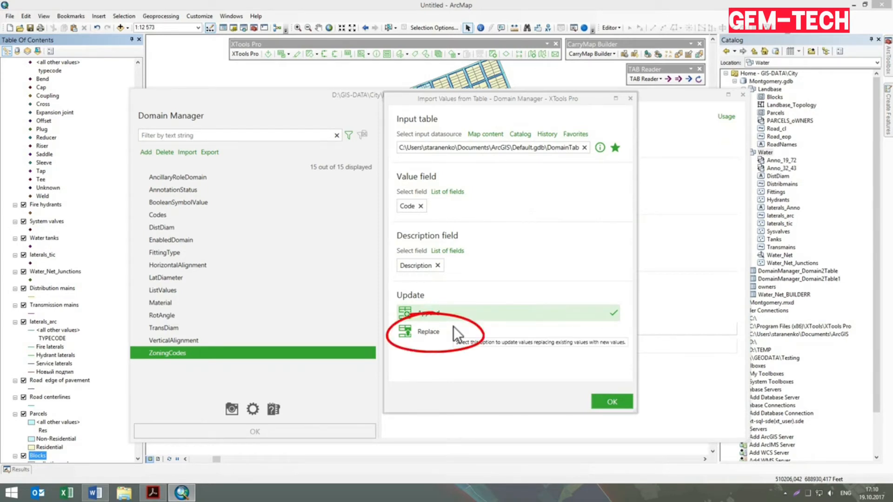
{"action": "left_click", "coordinate": [454, 326]}
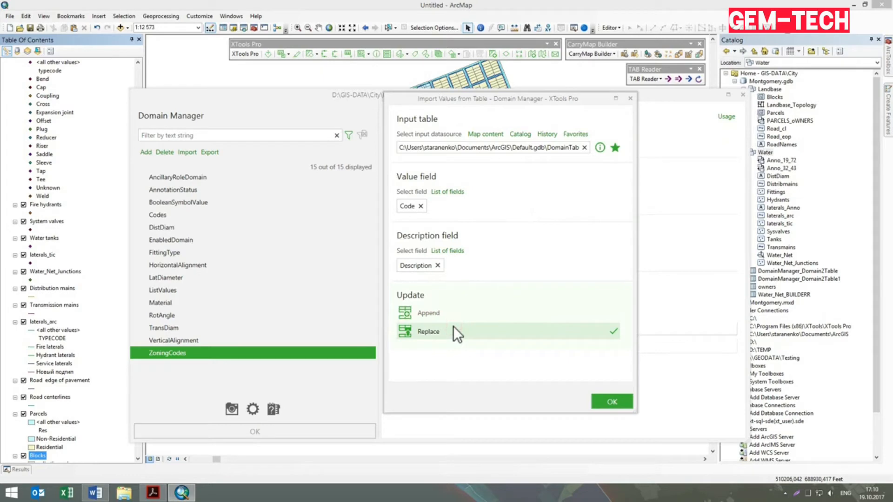
{"action": "left_click", "coordinate": [602, 403]}
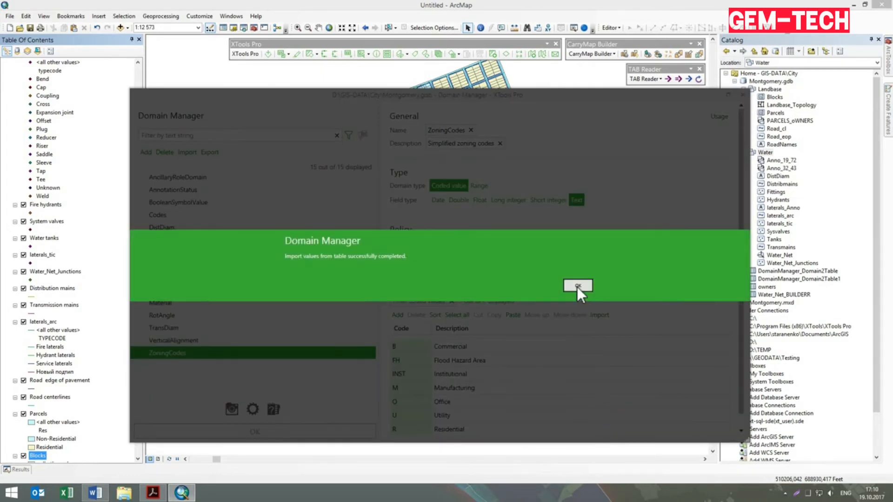
{"action": "left_click", "coordinate": [579, 284]}
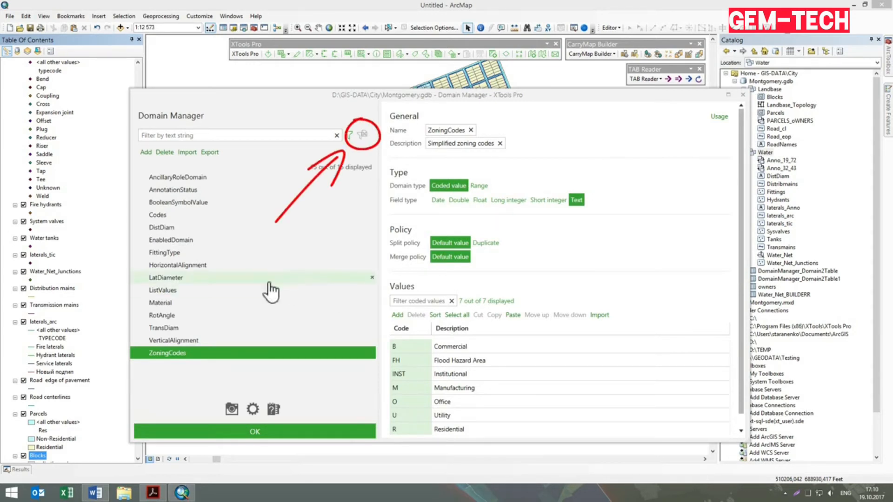
Step: Set the code of First in the ListValues domain to 0 and filter the list to domains with errors
{"action": "left_click", "coordinate": [243, 290]}
{"action": "left_click", "coordinate": [416, 361]}
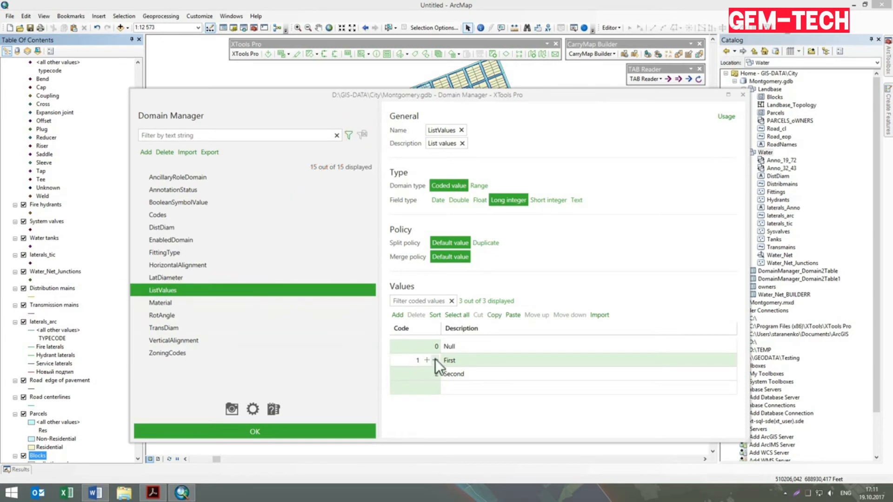
{"action": "left_click", "coordinate": [435, 360]}
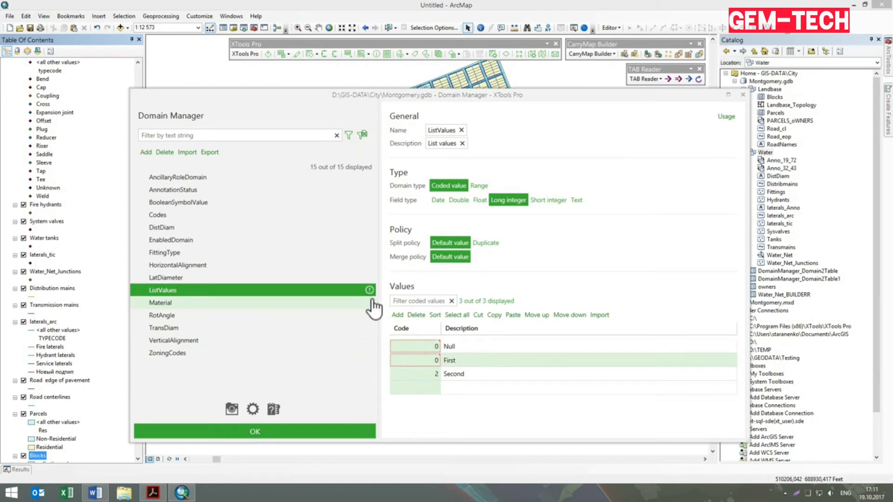
{"action": "left_click", "coordinate": [362, 134]}
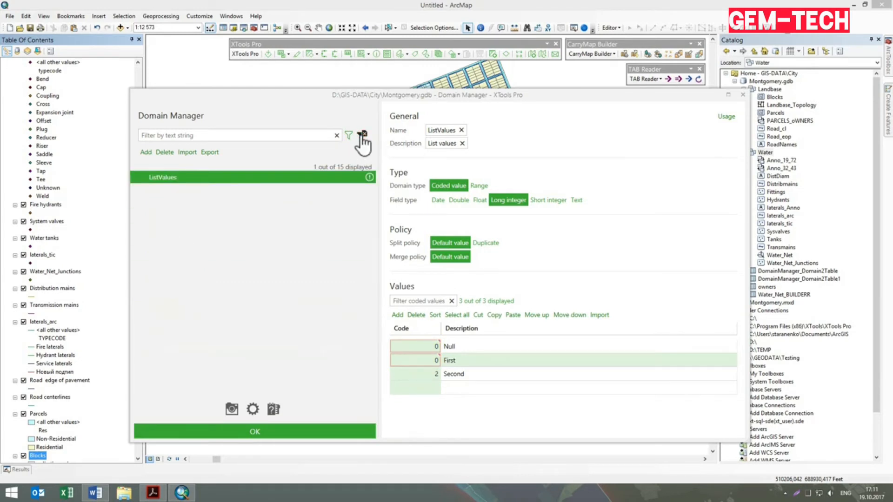
Step: Set the code of First in the ListValues domain to 1
{"action": "left_click", "coordinate": [424, 360]}
{"action": "type", "text": "1"}
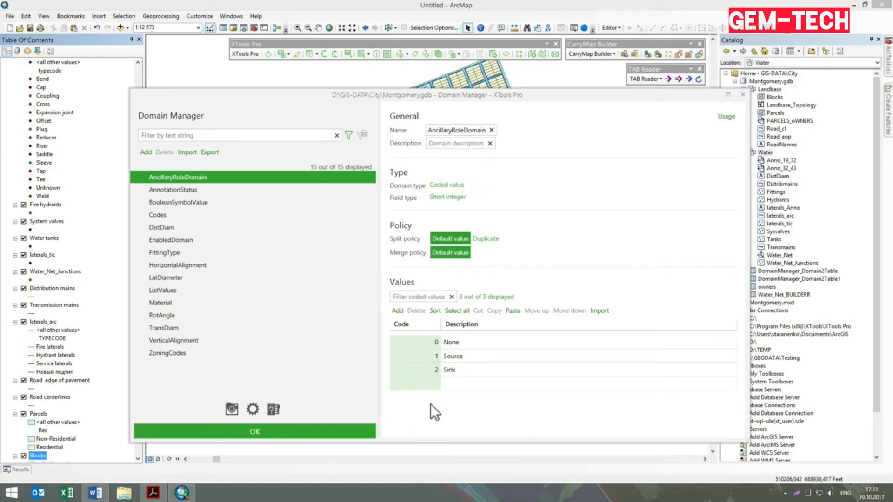
Step: Export the Material domain to a new table in Montgomery.gdb with the fields Code and Description
{"action": "left_click", "coordinate": [222, 303]}
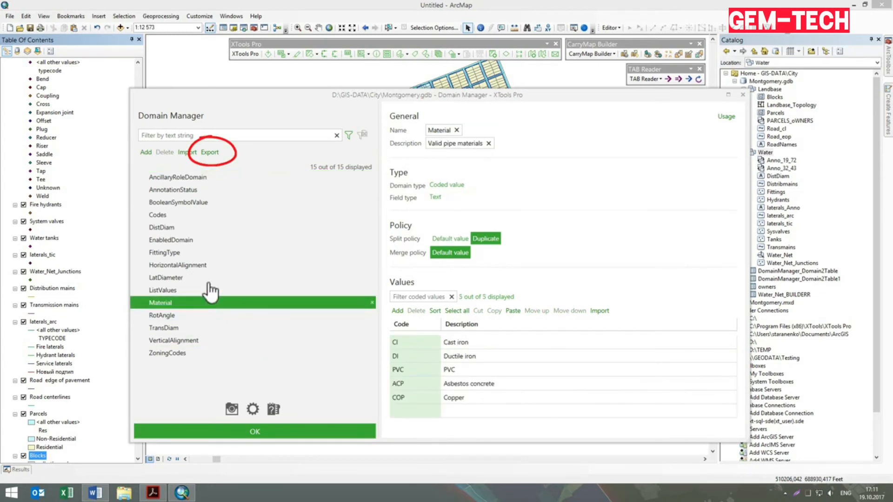
{"action": "left_click", "coordinate": [210, 152]}
{"action": "left_click", "coordinate": [239, 168]}
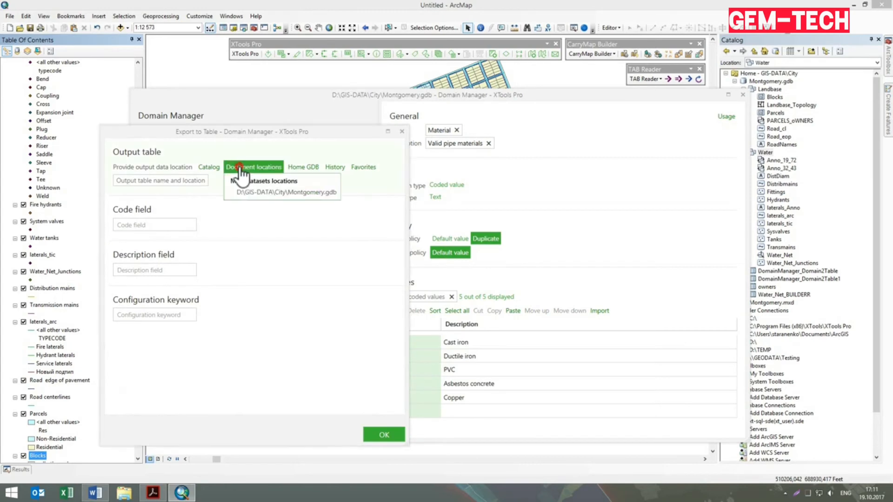
{"action": "left_click", "coordinate": [249, 190]}
{"action": "left_click", "coordinate": [132, 224]}
{"action": "type", "text": "Code"}
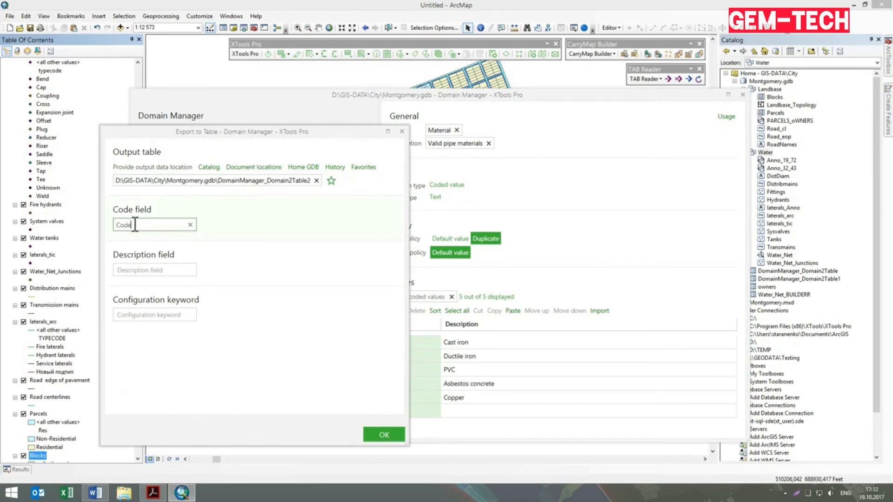
{"action": "left_click", "coordinate": [116, 275]}
{"action": "type", "text": "Description"}
{"action": "left_click", "coordinate": [371, 433]}
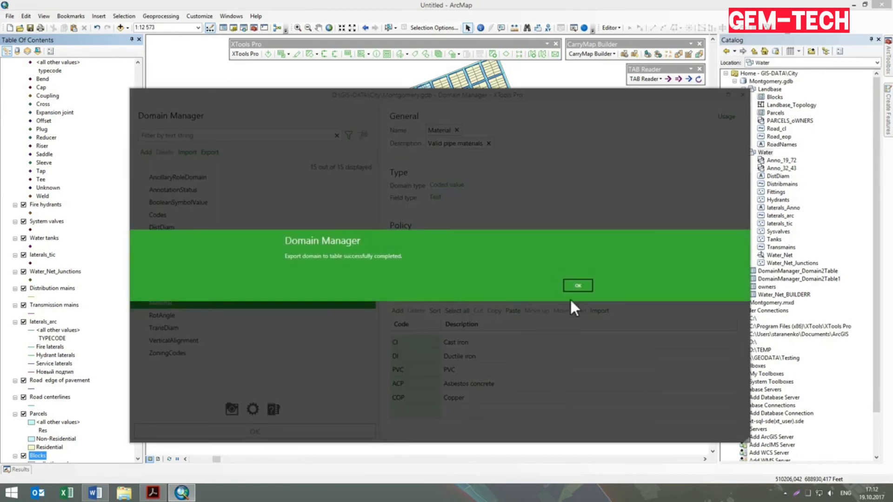
{"action": "left_click", "coordinate": [576, 286]}
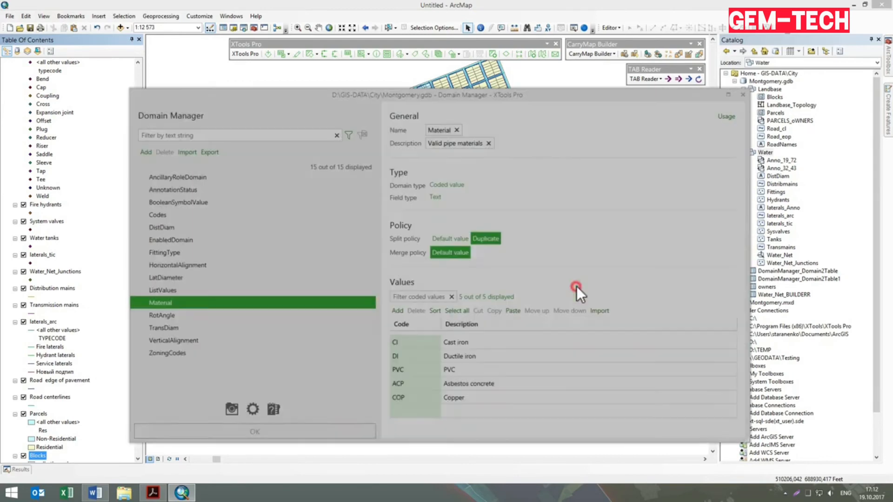
Step: Import a coded-value domain named Materials from the DomainManager_Domain2Table2 table, using its Code and Description fields
{"action": "left_click", "coordinate": [188, 153]}
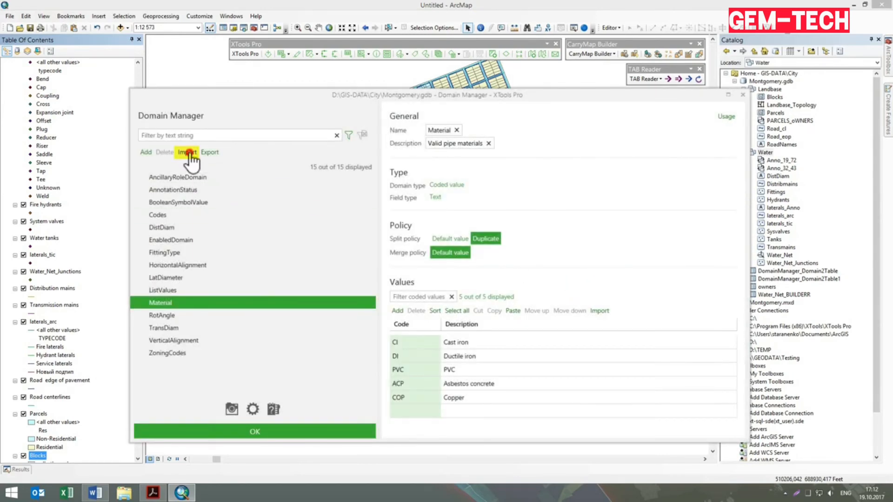
{"action": "left_click", "coordinate": [524, 69]}
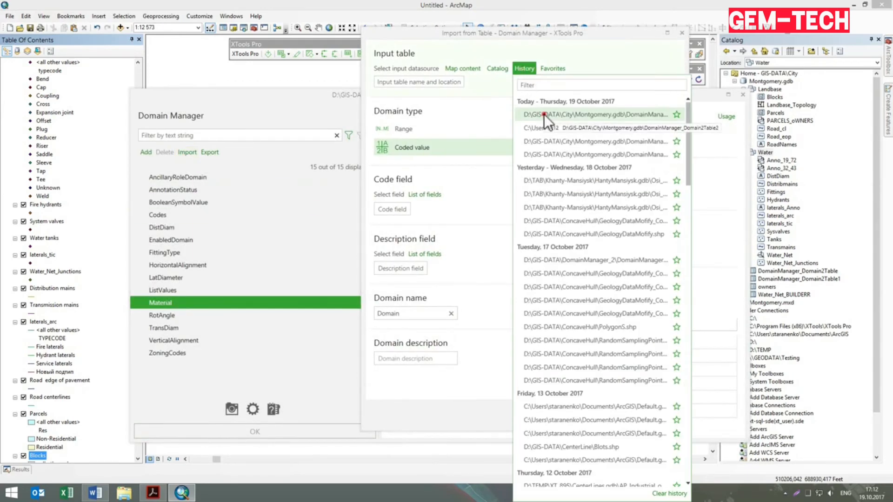
{"action": "left_click", "coordinate": [543, 114]}
{"action": "left_click", "coordinate": [424, 194]}
{"action": "left_click", "coordinate": [421, 259]}
{"action": "left_click", "coordinate": [424, 254]}
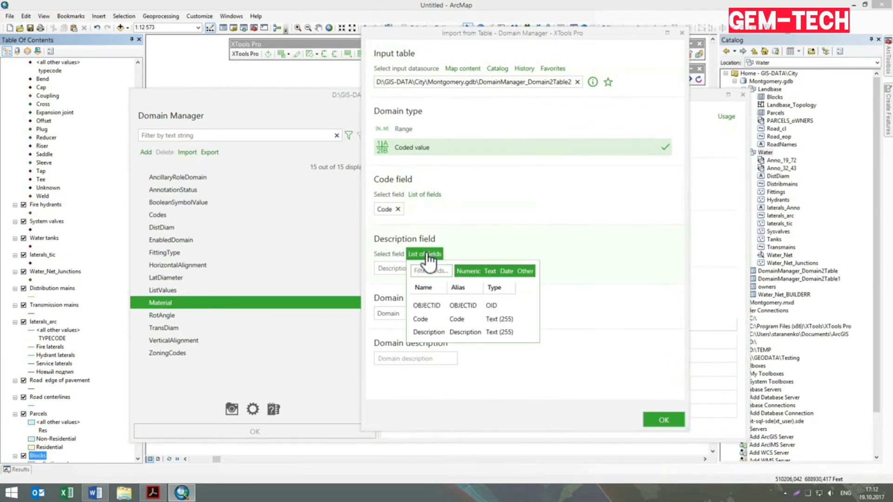
{"action": "left_click", "coordinate": [429, 332]}
{"action": "left_click", "coordinate": [421, 313]}
{"action": "type", "text": "Materials"}
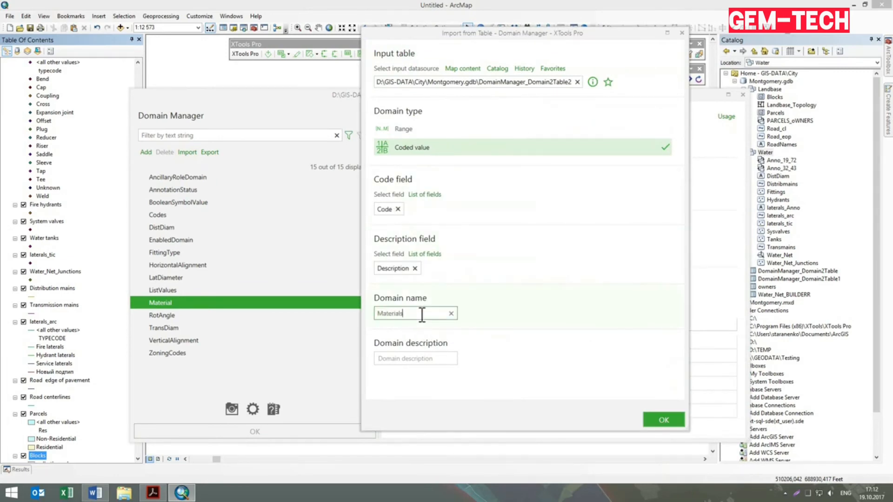
{"action": "left_click", "coordinate": [663, 420]}
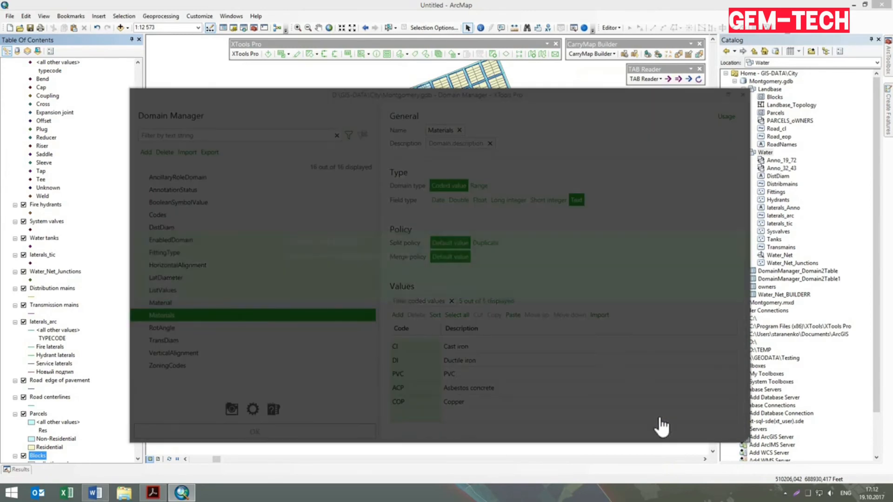
{"action": "left_click", "coordinate": [576, 288]}
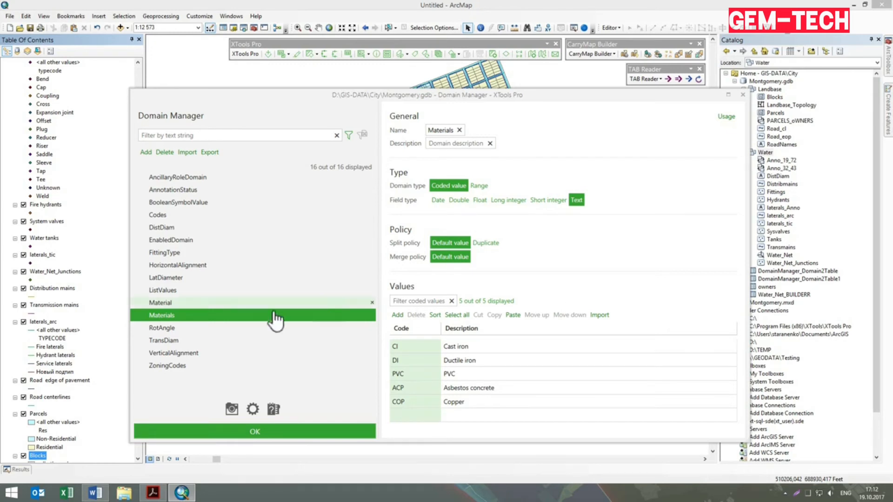
Step: Examine where the RotAngle domain is used, expanding Fittings and its subtypes
{"action": "left_click", "coordinate": [179, 328]}
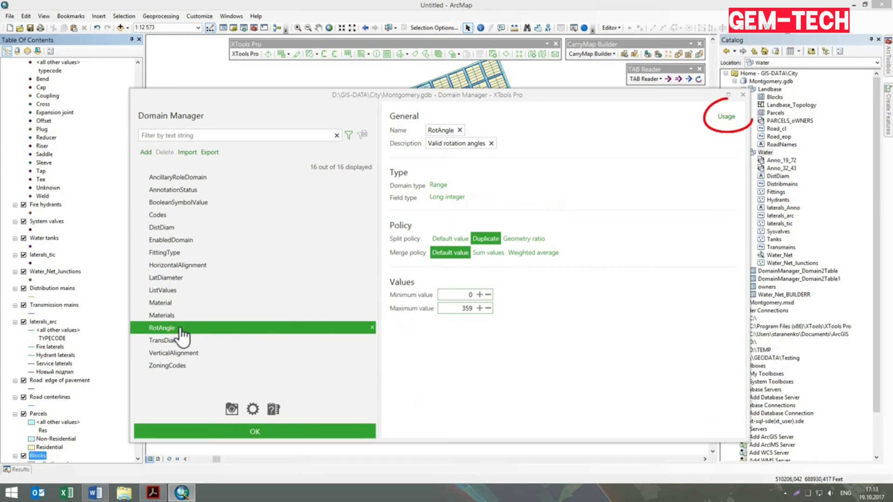
{"action": "left_click", "coordinate": [726, 117]}
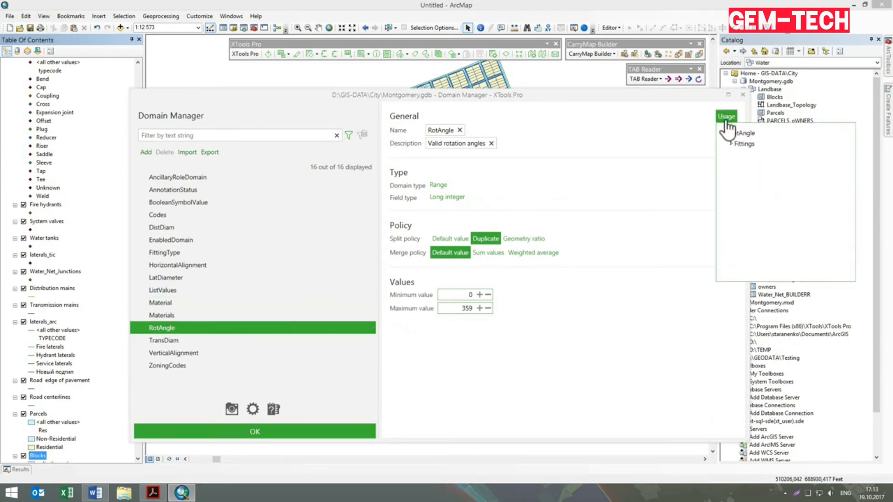
{"action": "left_click", "coordinate": [732, 144]}
{"action": "left_click", "coordinate": [735, 154]}
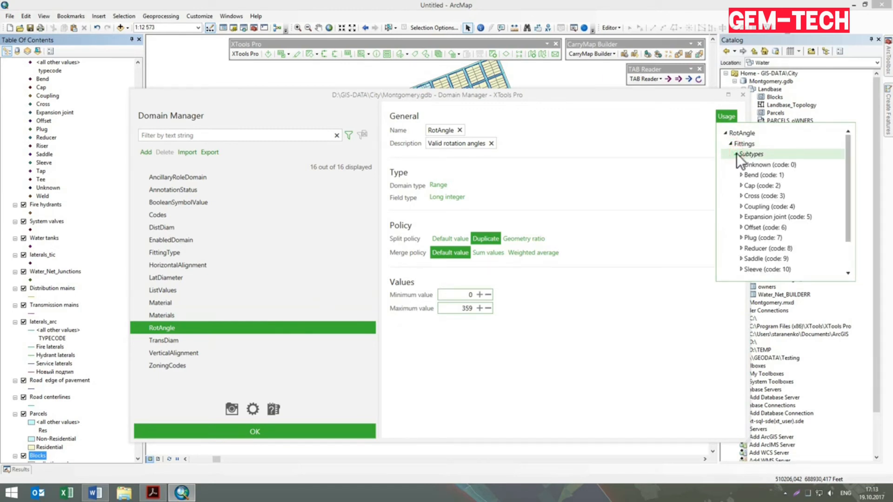
{"action": "left_click", "coordinate": [537, 292]}
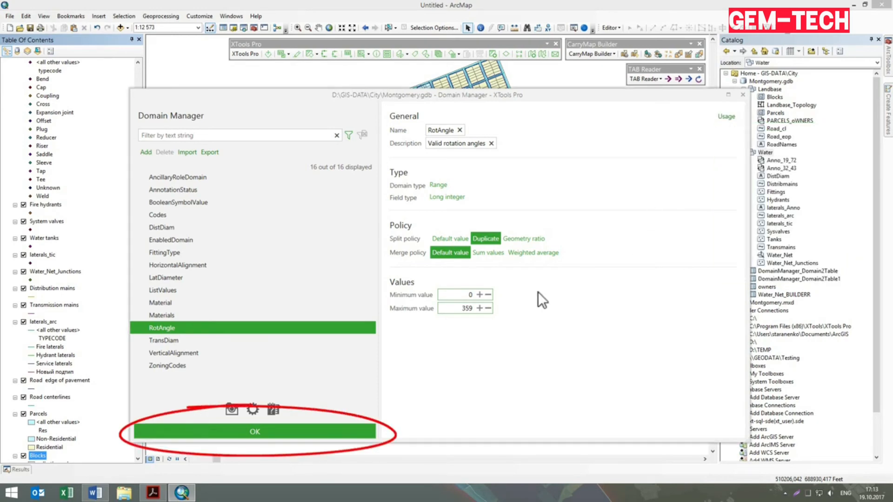
Step: Apply the domain changes to Montgomery.gdb and dismiss the completion message
{"action": "left_click", "coordinate": [311, 432]}
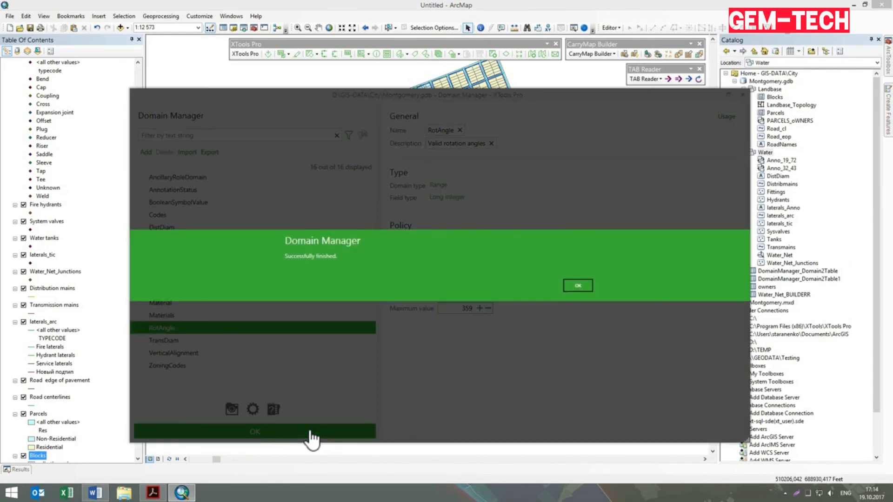
{"action": "left_click", "coordinate": [578, 286]}
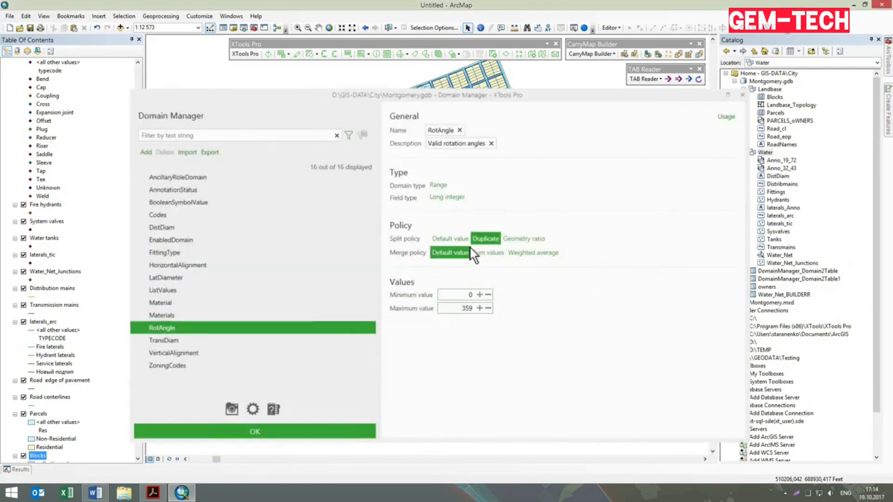